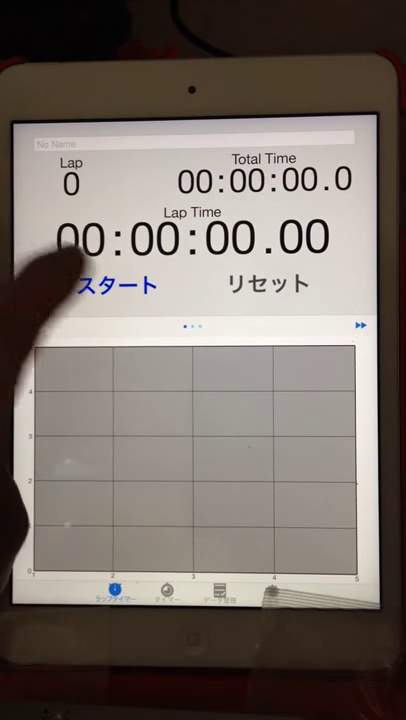
Start the stopwatch, record rapid laps up to Lap 34, and stop at 8.4 seconds.
{"action": "left_click", "coordinate": [118, 285]}
{"action": "left_click", "coordinate": [268, 283]}
{"action": "left_click", "coordinate": [268, 283]}
{"action": "double_click", "coordinate": [268, 283]}
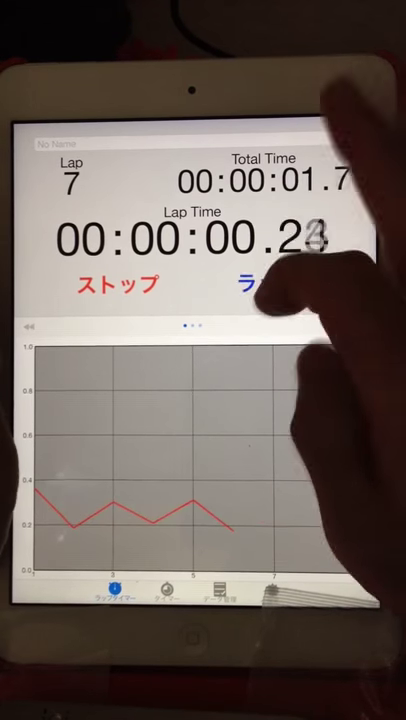
{"action": "double_click", "coordinate": [268, 283]}
{"action": "double_click", "coordinate": [305, 240]}
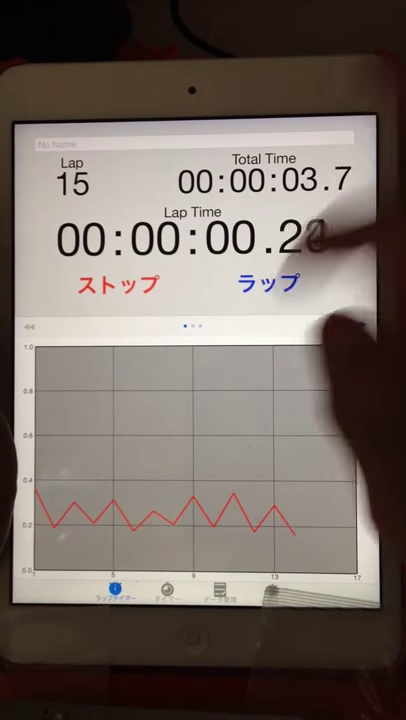
{"action": "double_click", "coordinate": [305, 235]}
{"action": "double_click", "coordinate": [330, 230]}
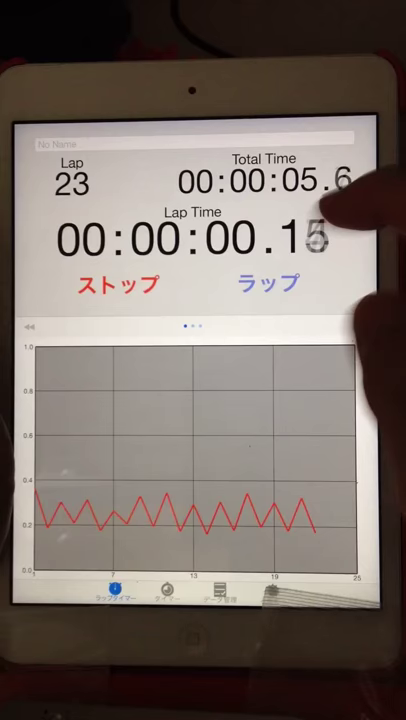
{"action": "double_click", "coordinate": [345, 240]}
{"action": "double_click", "coordinate": [330, 260]}
{"action": "double_click", "coordinate": [295, 262]}
{"action": "double_click", "coordinate": [268, 283]}
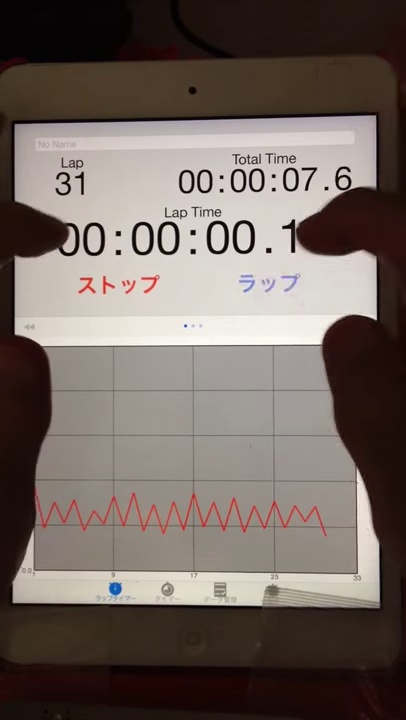
{"action": "left_click", "coordinate": [268, 283]}
{"action": "left_click", "coordinate": [118, 283]}
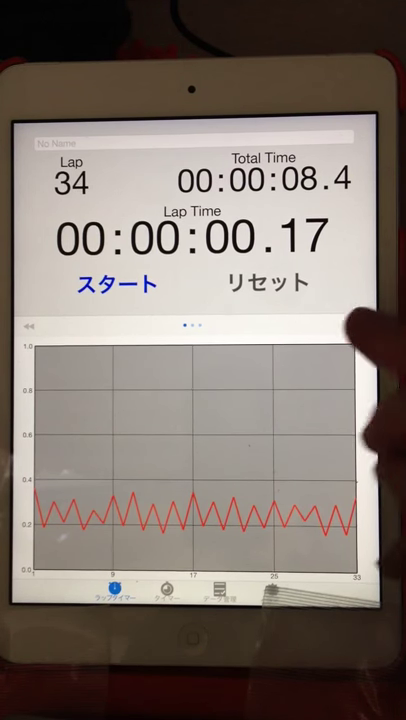
Swipe from the graph to the lap list showing individual and total times.
{"action": "left_click_drag", "start_coordinate": [355, 450], "coordinate": [215, 450]}
{"action": "left_click_drag", "start_coordinate": [355, 450], "coordinate": [215, 450]}
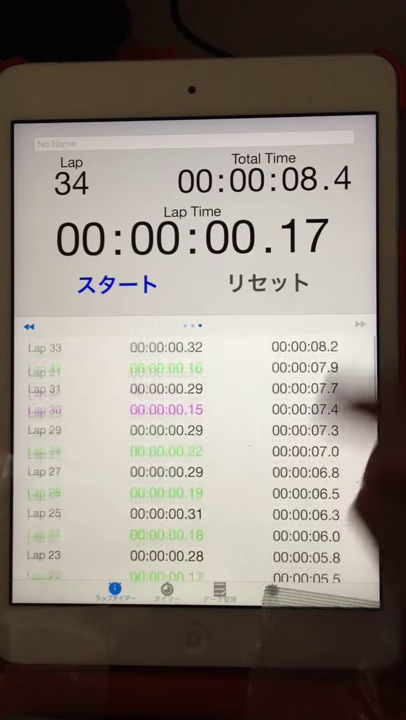
{"action": "scroll", "coordinate": [300, 460], "scroll_direction": "down", "scroll_amount": 10}
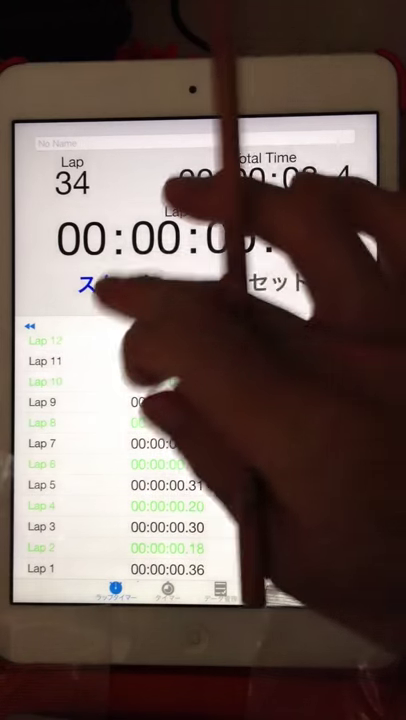
Resume timing, record two more laps, and stop at 36 laps, 14.1 seconds.
{"action": "left_click", "coordinate": [118, 284]}
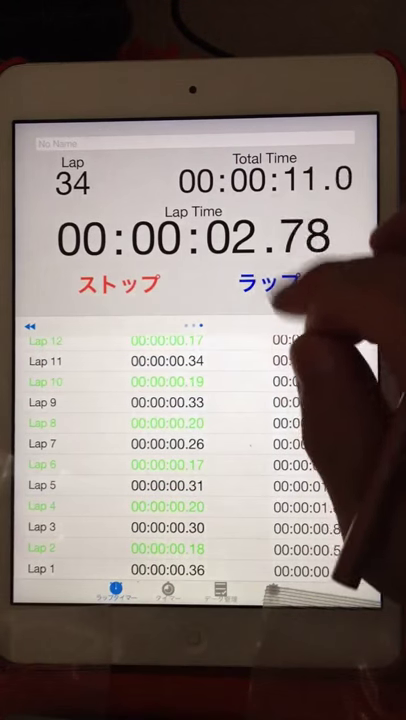
{"action": "left_click", "coordinate": [268, 283]}
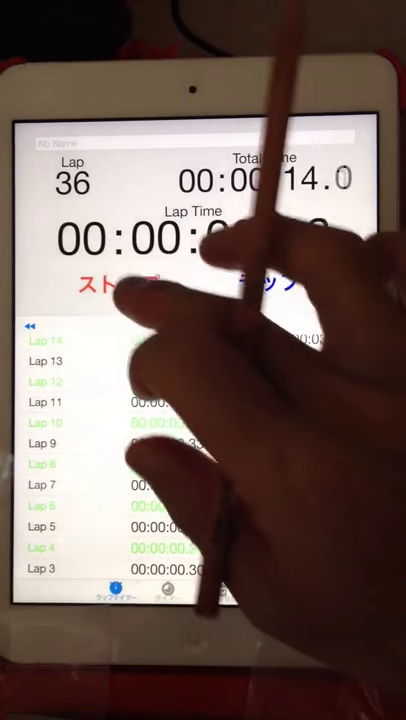
{"action": "left_click", "coordinate": [118, 284]}
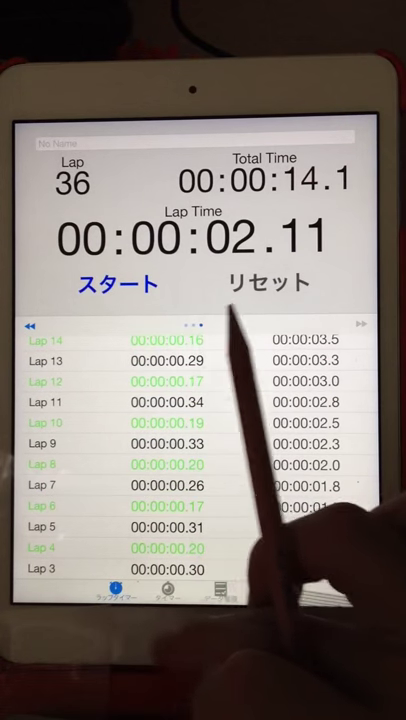
Switch to the タイマー tab and back, then swipe the lap-time graph into view.
{"action": "left_click", "coordinate": [167, 590]}
{"action": "left_click", "coordinate": [115, 590]}
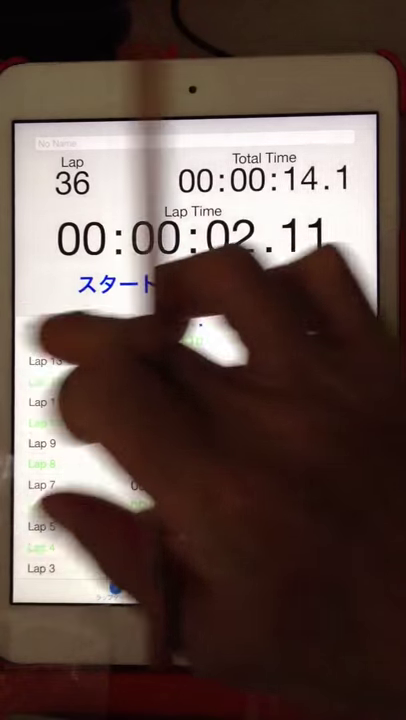
{"action": "left_click_drag", "start_coordinate": [80, 450], "coordinate": [300, 450]}
Show the 36-lap graph full width, reset everything to zero, and start a fresh run.
{"action": "left_click", "coordinate": [29, 326]}
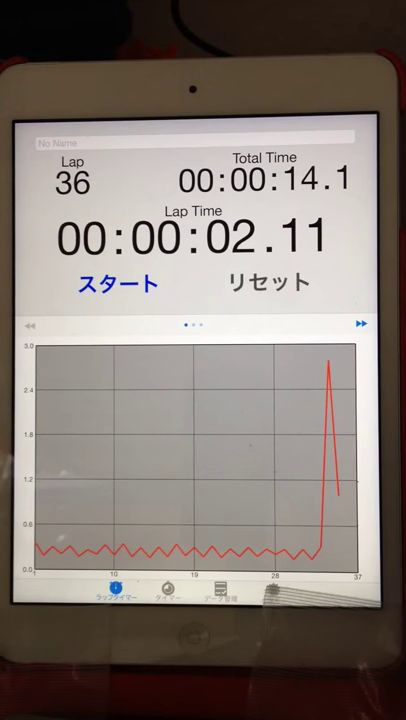
{"action": "left_click", "coordinate": [268, 282]}
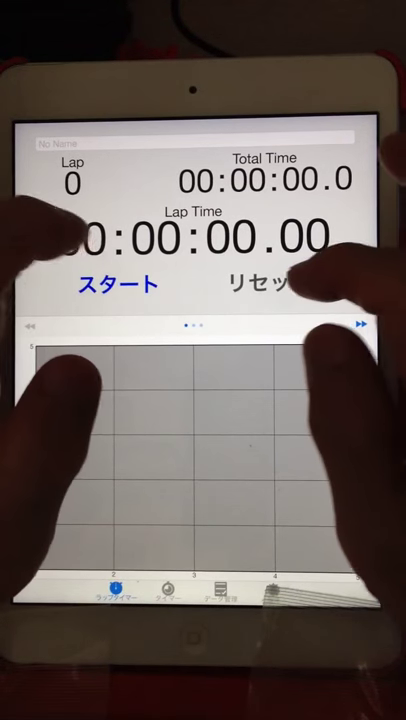
{"action": "left_click", "coordinate": [118, 284]}
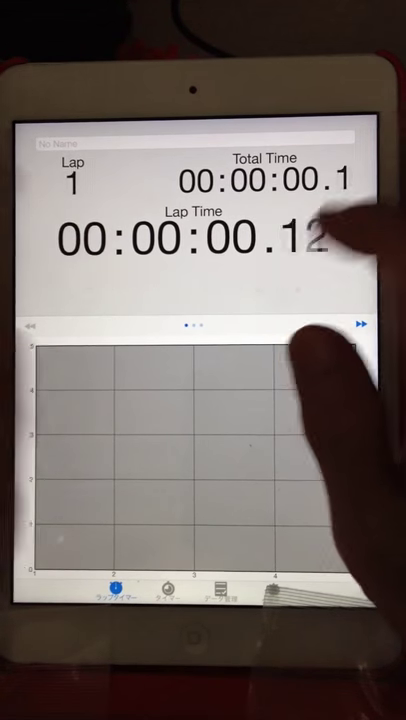
Start the stopwatch, record rapid laps for about nine seconds, and stop at Lap 34, 8.9 seconds.
{"action": "left_click", "coordinate": [268, 282]}
{"action": "left_click", "coordinate": [268, 282]}
{"action": "left_click", "coordinate": [268, 282]}
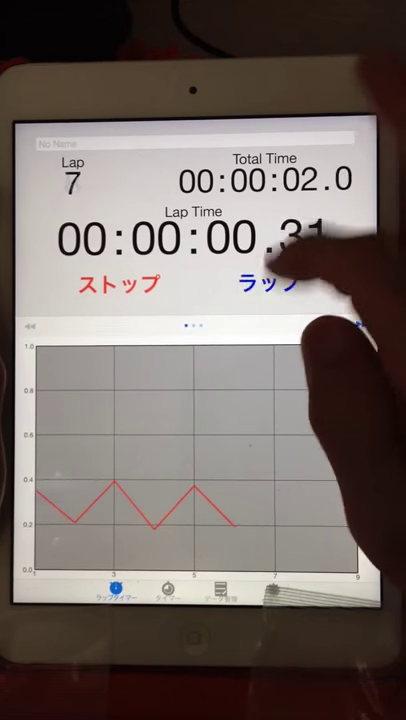
{"action": "left_click", "coordinate": [268, 282]}
{"action": "left_click", "coordinate": [268, 282]}
{"action": "left_click", "coordinate": [268, 282]}
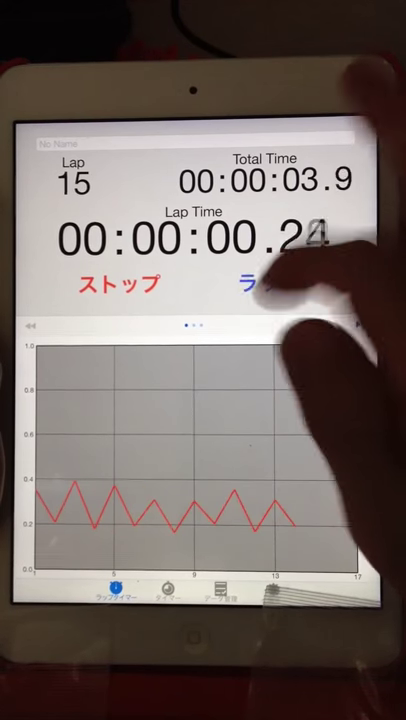
{"action": "left_click", "coordinate": [265, 283]}
{"action": "left_click", "coordinate": [265, 283]}
{"action": "left_click", "coordinate": [265, 283]}
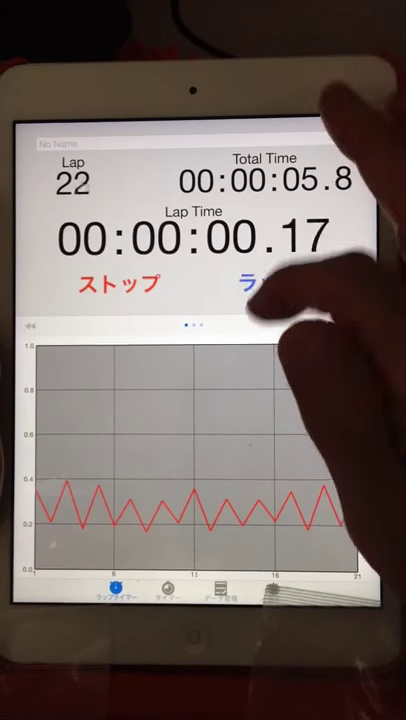
{"action": "left_click", "coordinate": [266, 283]}
{"action": "left_click", "coordinate": [266, 283]}
{"action": "left_click", "coordinate": [266, 283]}
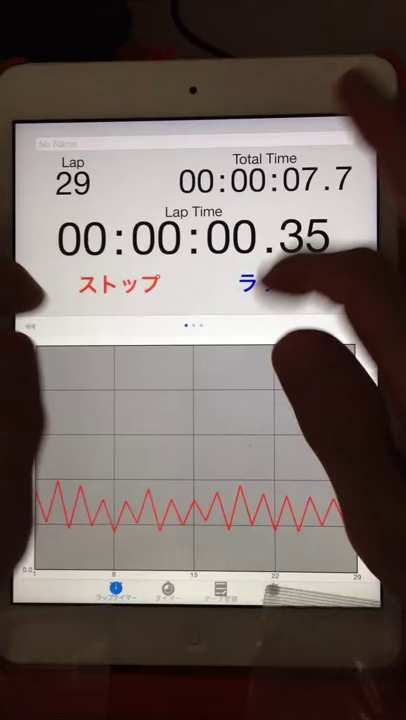
{"action": "left_click", "coordinate": [266, 283]}
{"action": "left_click", "coordinate": [266, 283]}
{"action": "left_click", "coordinate": [119, 283]}
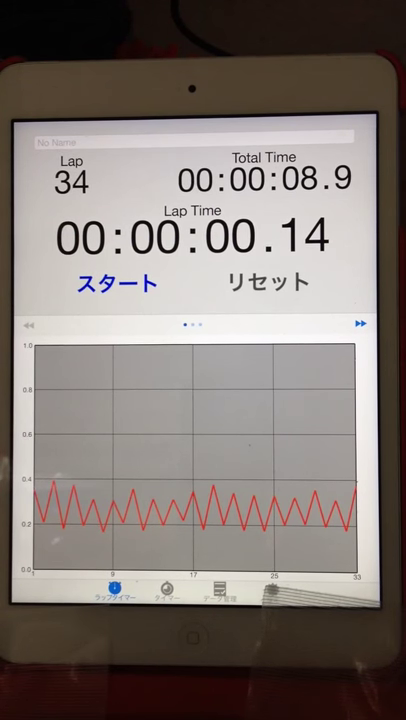
Open the lap list beside the graph, showing split times for laps 1 to 12.
{"action": "left_click", "coordinate": [360, 323]}
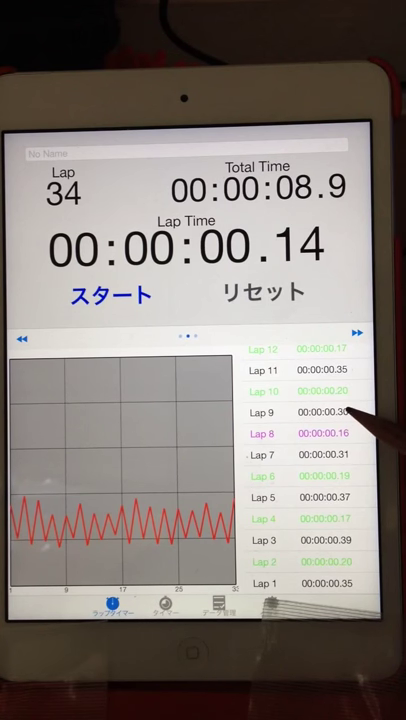
{"action": "scroll", "coordinate": [353, 433], "scroll_direction": "up", "scroll_amount": 2}
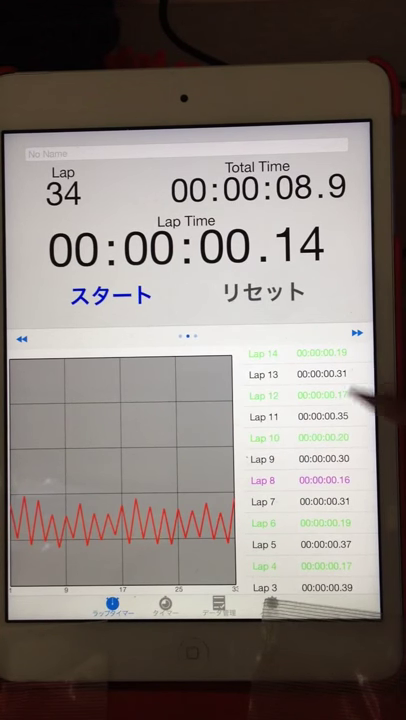
{"action": "scroll", "coordinate": [375, 480], "scroll_direction": "up", "scroll_amount": 1}
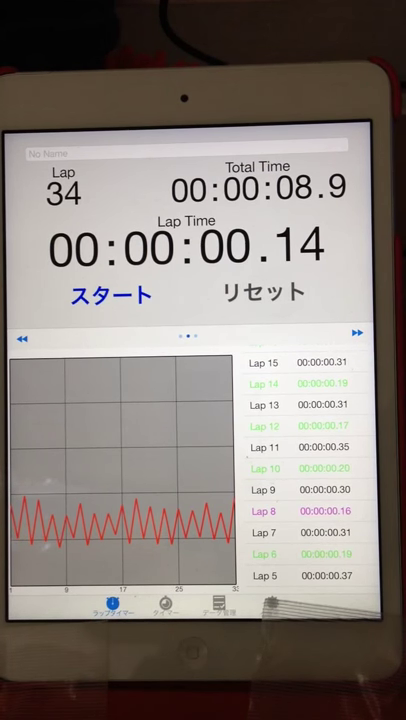
{"action": "scroll", "coordinate": [340, 520], "scroll_direction": "up", "scroll_amount": 3}
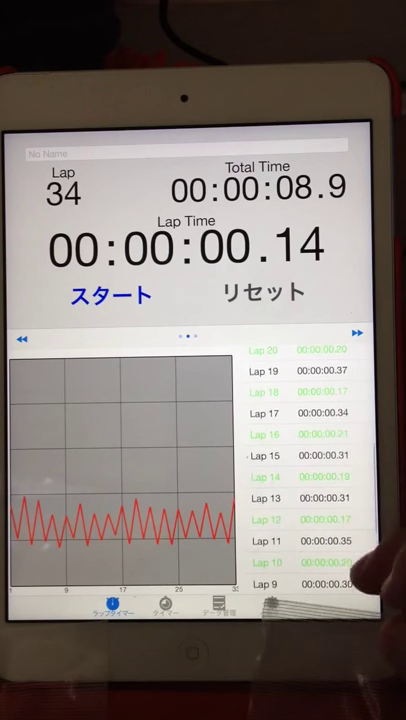
{"action": "scroll", "coordinate": [372, 585], "scroll_direction": "up", "scroll_amount": 5}
{"action": "scroll", "coordinate": [385, 540], "scroll_direction": "up", "scroll_amount": 5}
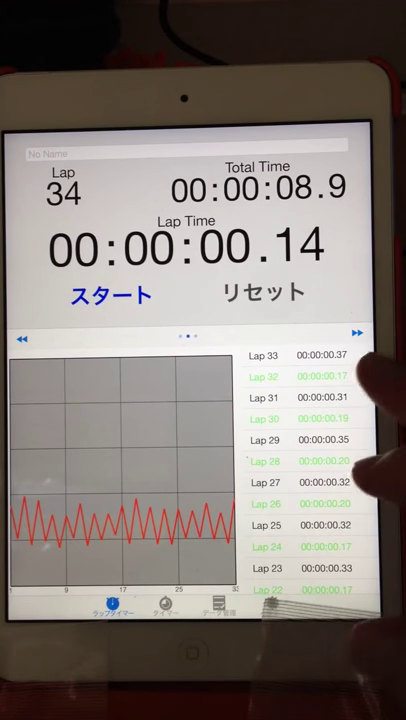
Swipe to the third-page split table and scroll down to Laps 12 through 1.
{"action": "left_click_drag", "start_coordinate": [340, 470], "coordinate": [120, 470]}
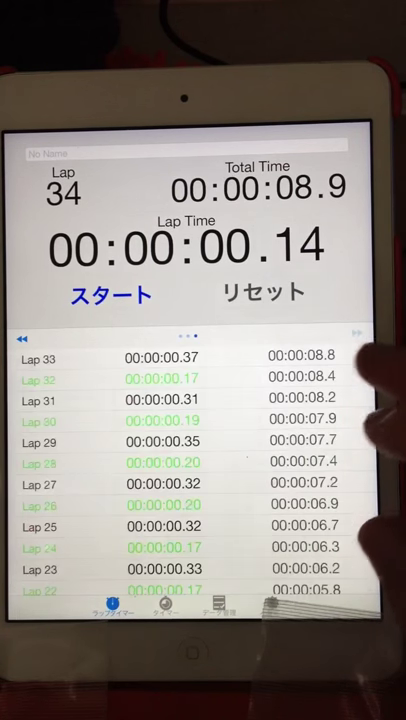
{"action": "left_click_drag", "start_coordinate": [370, 520], "coordinate": [370, 565]}
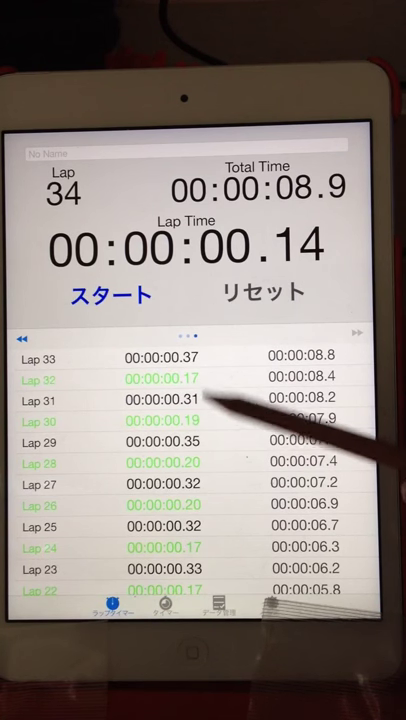
{"action": "scroll", "coordinate": [355, 470], "scroll_direction": "down", "scroll_amount": 10}
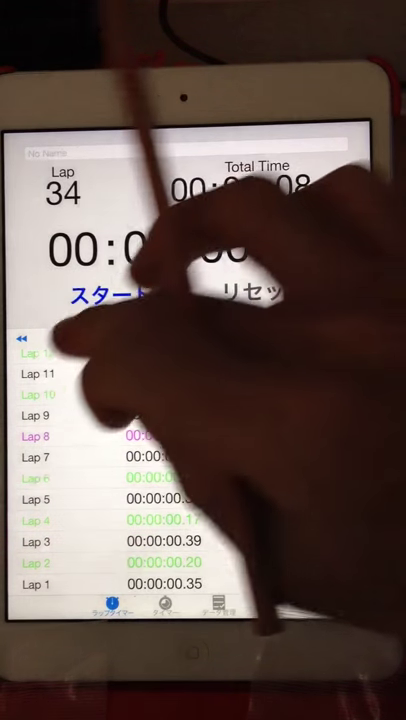
Swipe right back to the 34-lap zigzag graph beside the lap list.
{"action": "left_click_drag", "start_coordinate": [60, 420], "coordinate": [300, 420]}
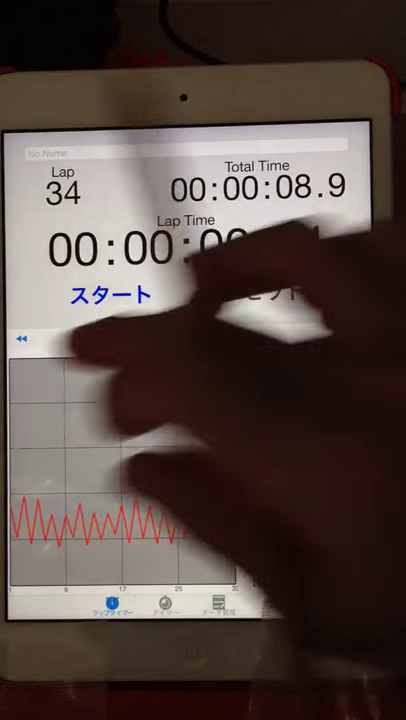
Tap the page arrow to show the 34-lap graph full width and hide the lap list.
{"action": "left_click", "coordinate": [21, 339]}
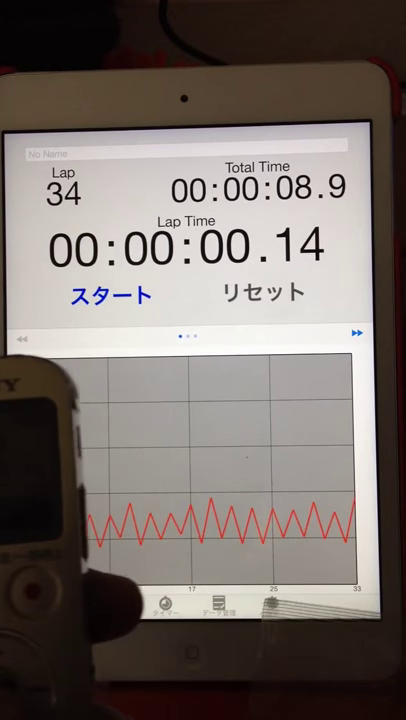